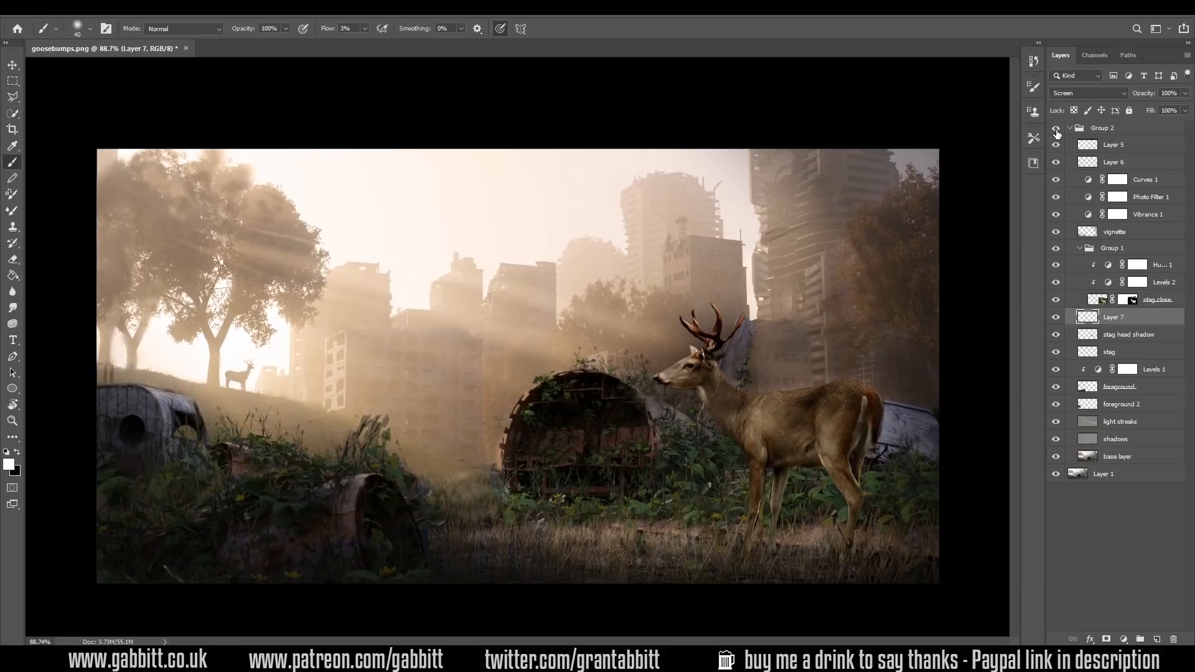
Compare the edited composite with the original image by toggling the visibility of Group 2 and the foreground 2 layer
{"action": "left_click", "coordinate": [1056, 129]}
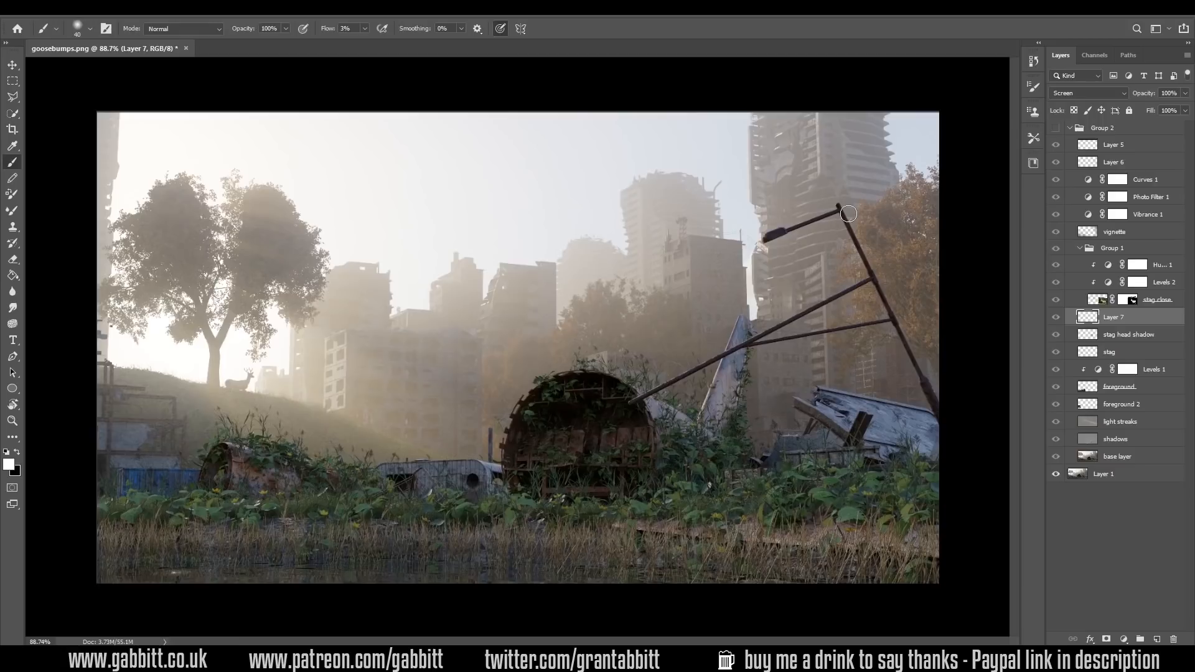
{"action": "left_click", "coordinate": [1055, 130]}
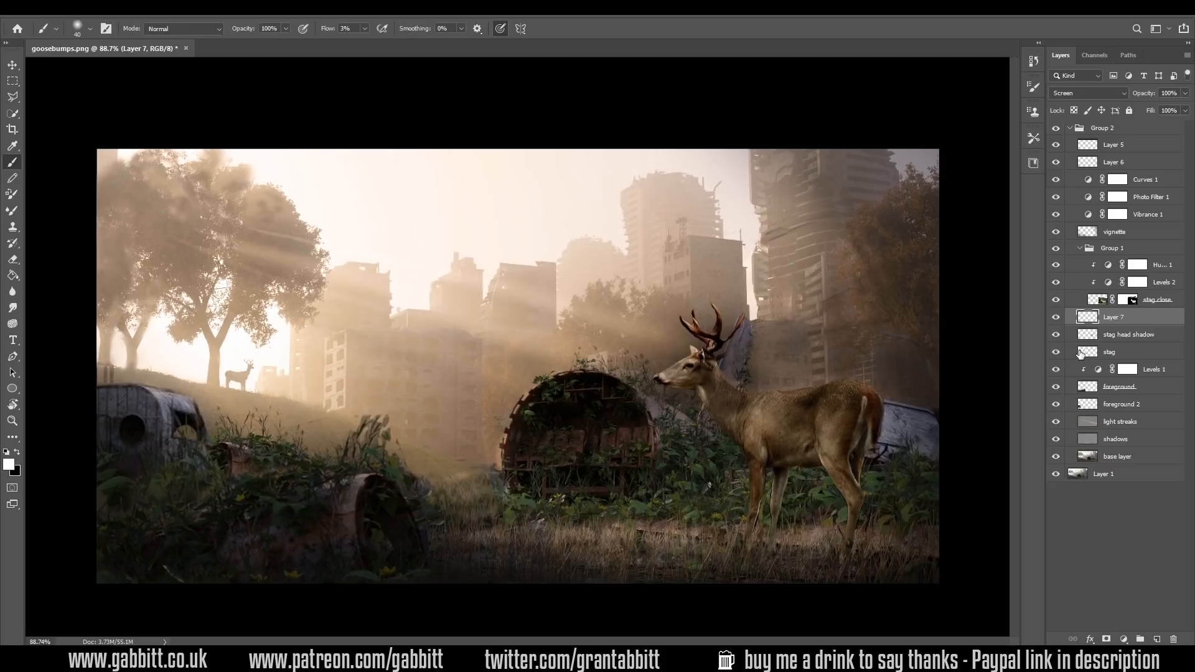
{"action": "left_click", "coordinate": [1056, 475], "text": "alt"}
{"action": "key", "text": "ctrl+z"}
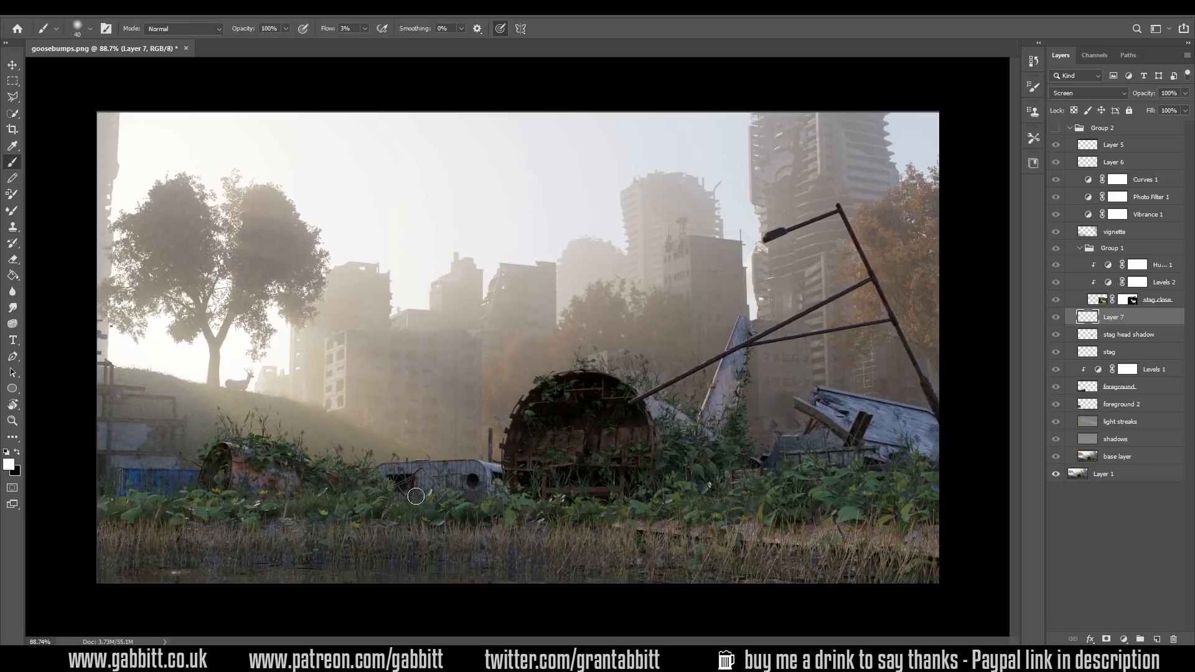
{"action": "left_click", "coordinate": [1056, 127]}
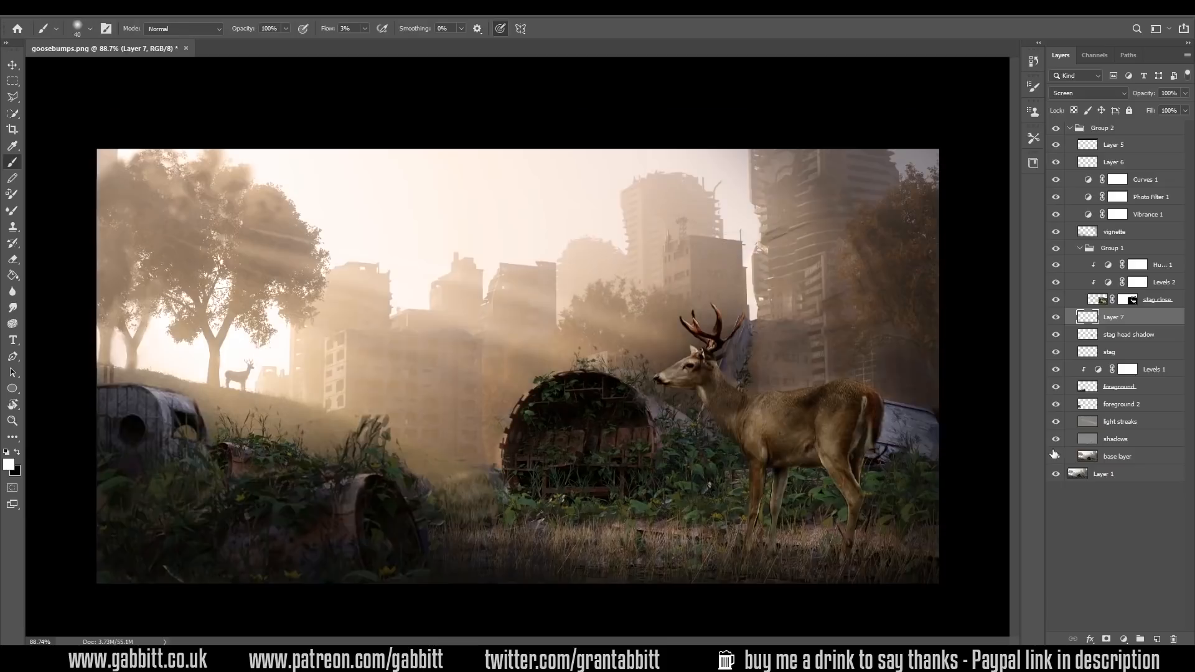
{"action": "left_click", "coordinate": [1057, 404]}
{"action": "left_click", "coordinate": [1057, 405]}
{"action": "left_click", "coordinate": [1056, 127]}
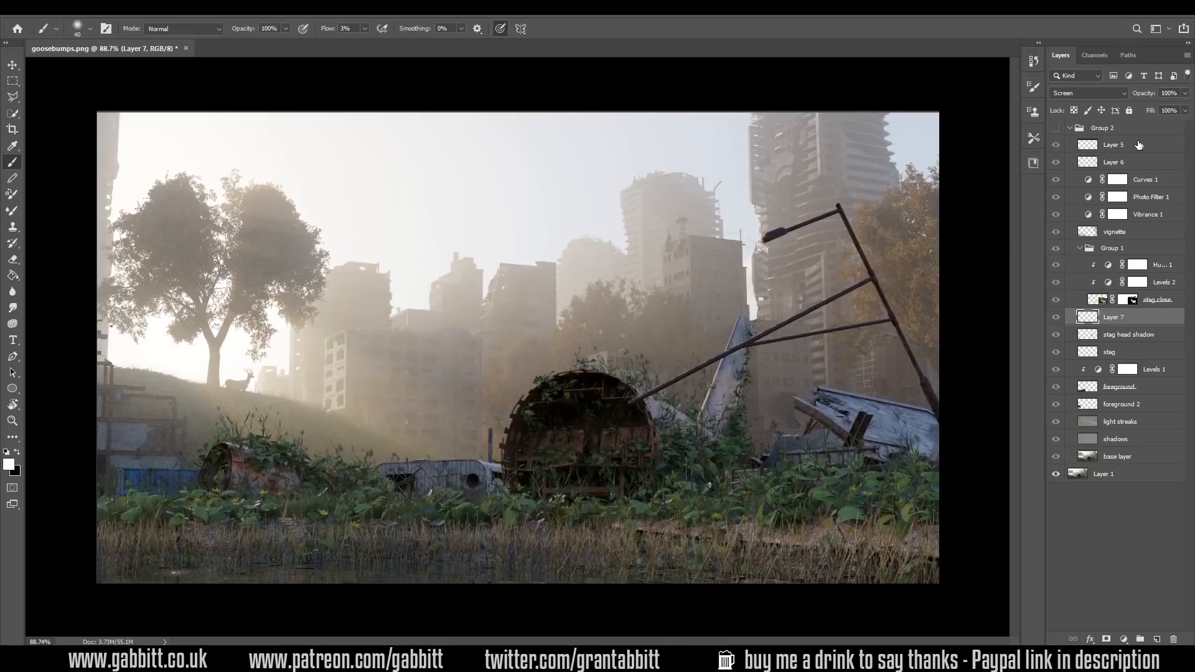
{"action": "left_click", "coordinate": [1057, 127]}
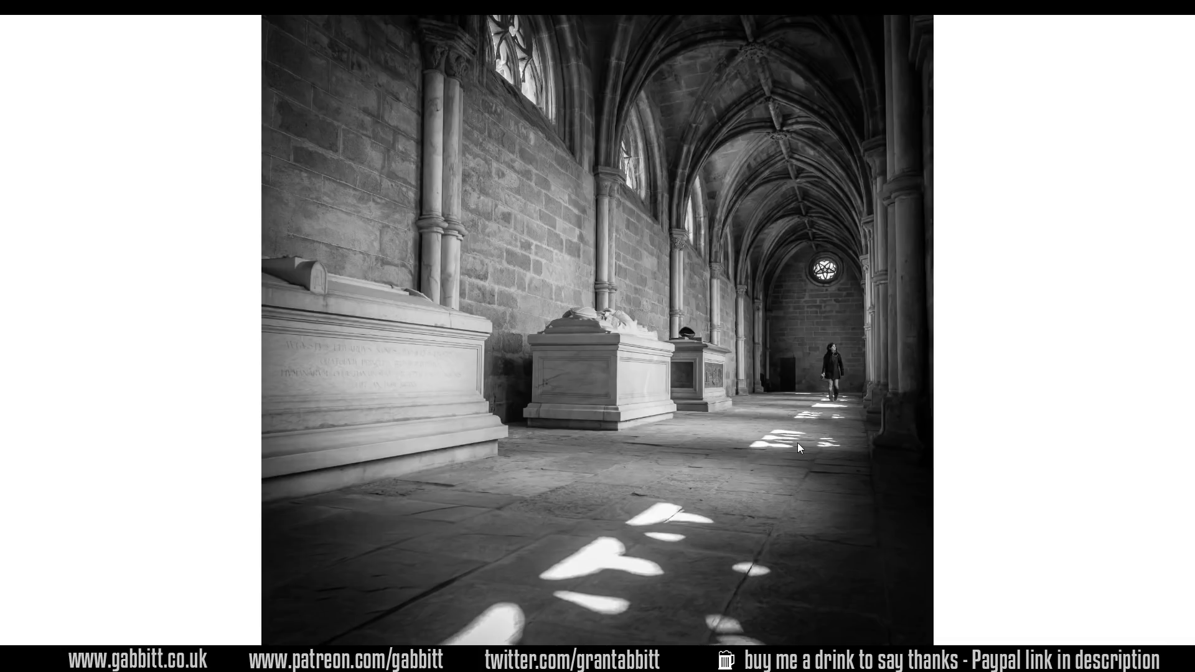
View the next reference photo in the image viewer
{"action": "key", "text": "Right"}
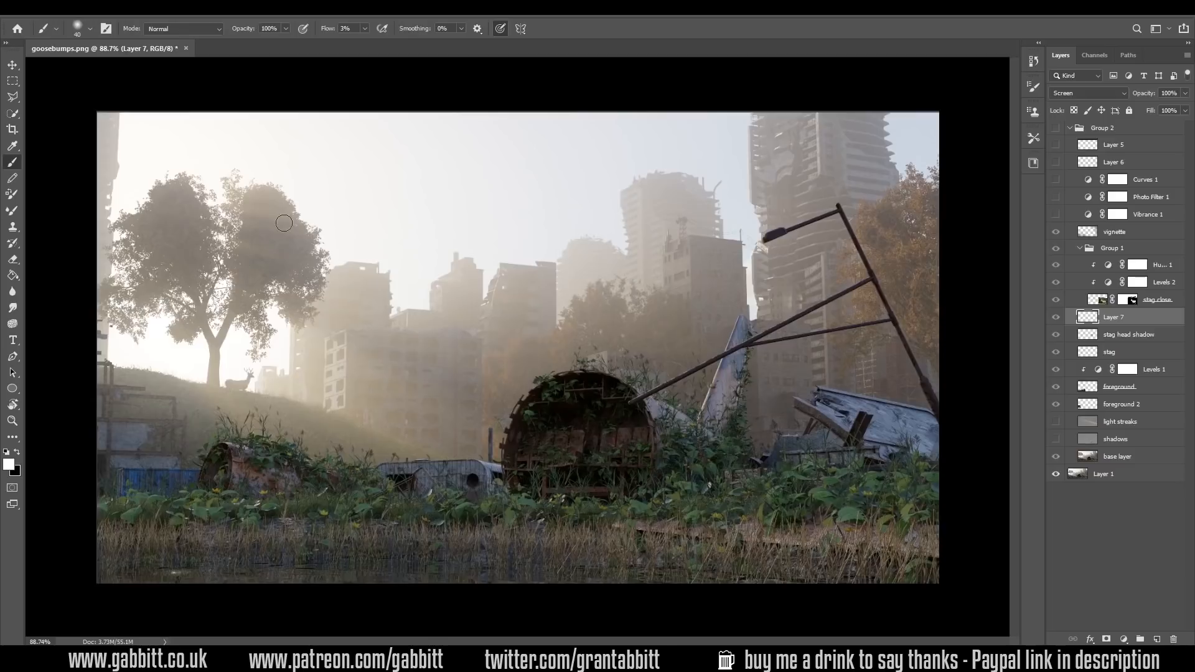
In Photoshop, make Group 2, Layer 5 and the shadows layer visible
{"action": "left_click", "coordinate": [1054, 130]}
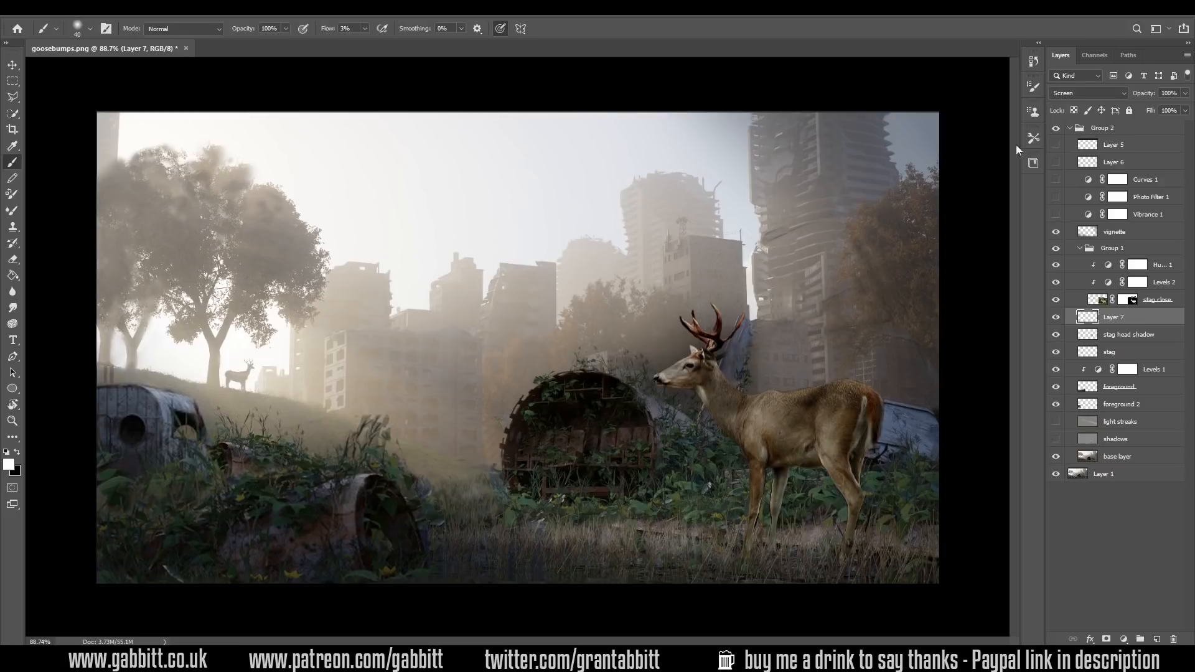
{"action": "left_click", "coordinate": [1055, 145]}
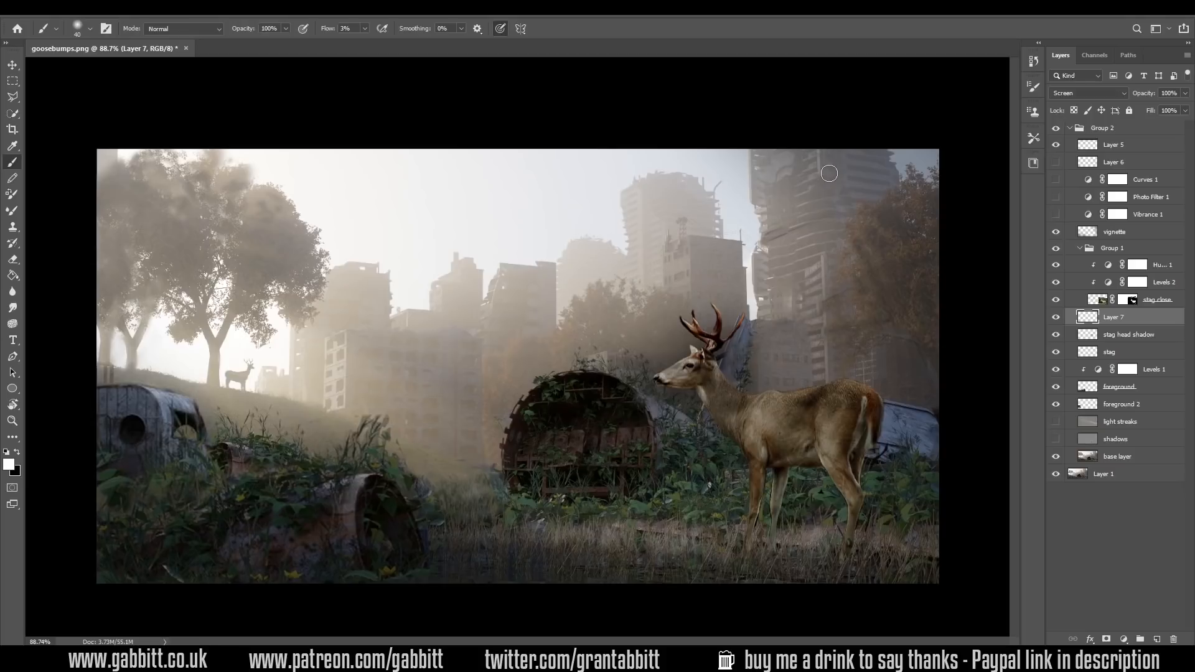
{"action": "left_click", "coordinate": [1054, 439]}
{"action": "left_click", "coordinate": [1053, 439]}
{"action": "left_click", "coordinate": [1054, 439]}
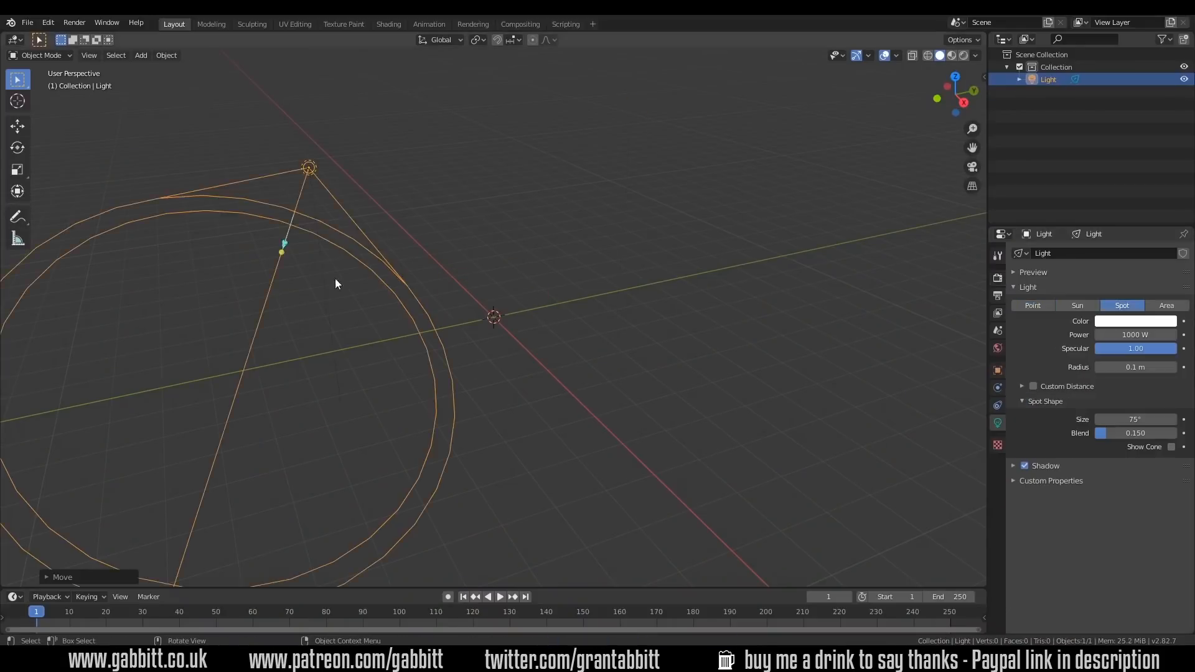
In Blender, add a plane and subdivide its mesh with 10 cuts
{"action": "key", "text": "shift+a"}
{"action": "mouse_move", "coordinate": [630, 249]}
{"action": "left_click", "coordinate": [678, 244]}
{"action": "key", "text": "Tab"}
{"action": "right_click", "coordinate": [563, 302]}
{"action": "left_click", "coordinate": [568, 339]}
{"action": "left_click", "coordinate": [170, 490]}
{"action": "type", "text": "10"}
{"action": "key", "text": "Return"}
Delete faces at six spots on the plane, making five two-by-two openings and one single-face opening
{"action": "key", "text": "3"}
{"action": "left_click", "coordinate": [378, 385]}
{"action": "left_click", "coordinate": [499, 397], "text": "shift"}
{"action": "left_click", "coordinate": [359, 366], "text": "shift"}
{"action": "left_click", "coordinate": [616, 372], "text": "shift"}
{"action": "left_click", "coordinate": [524, 200], "text": "shift"}
{"action": "left_click", "coordinate": [450, 249], "text": "shift"}
{"action": "key", "text": "x"}
{"action": "left_click", "coordinate": [475, 302]}
Return to Object Mode and move the spotlight about 6 m, mainly along negative X
{"action": "key", "text": "Tab"}
{"action": "left_click", "coordinate": [408, 251]}
{"action": "key", "text": "g"}
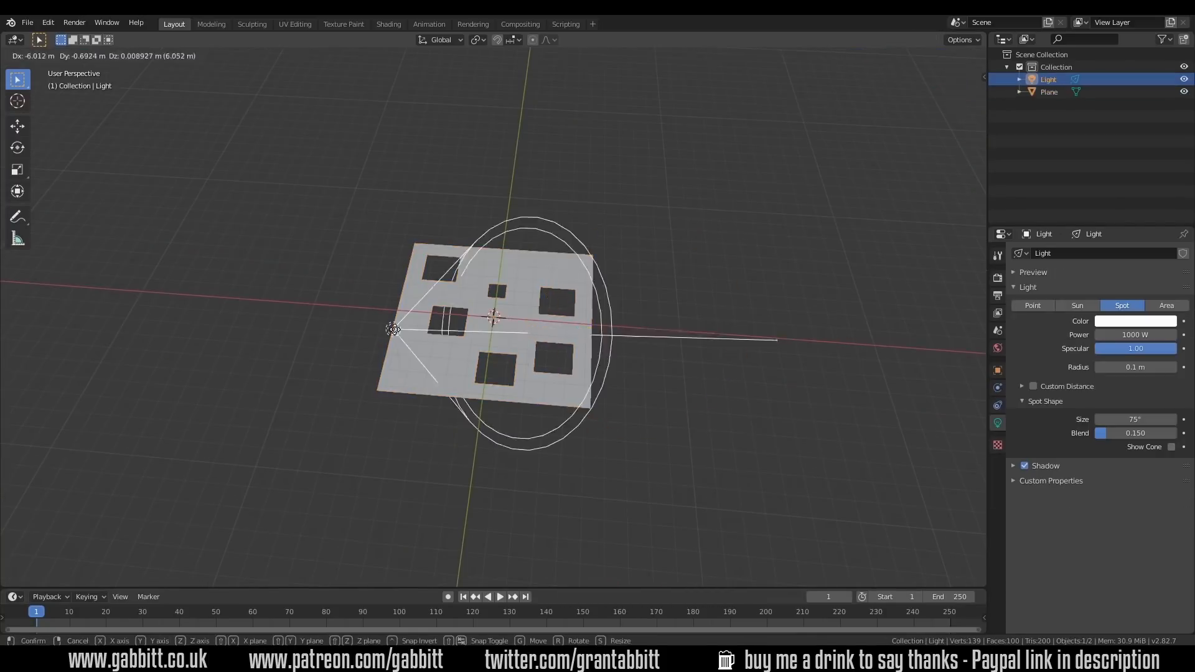
{"action": "left_click", "coordinate": [392, 328]}
In the Shading workspace, open the World shader, add a Principled Volume node and link it to the World Output's Volume
{"action": "key", "text": "z"}
{"action": "left_click", "coordinate": [389, 23]}
{"action": "left_click", "coordinate": [238, 384]}
{"action": "left_click", "coordinate": [275, 411]}
{"action": "key", "text": "shift+a"}
{"action": "mouse_move", "coordinate": [546, 546]}
{"action": "left_click", "coordinate": [636, 514]}
{"action": "left_click", "coordinate": [455, 507]}
{"action": "left_click_drag", "start_coordinate": [556, 520], "coordinate": [619, 476]}
Display the viewport in rendered shading and set the Principled Volume's density to 0.1
{"action": "key", "text": "z"}
{"action": "mouse_move", "coordinate": [760, 259]}
{"action": "left_mouse_down"}
{"action": "mouse_move", "coordinate": [781, 234]}
{"action": "mouse_move", "coordinate": [769, 264]}
{"action": "left_mouse_up"}
{"action": "left_click", "coordinate": [513, 549]}
{"action": "type", "text": ".1"}
{"action": "key", "text": "Return"}
Set the spotlight's radius to 0.25 m, spot size to 45°, power to 100000 W and colour to warm yellow
{"action": "left_click_drag", "start_coordinate": [355, 112], "coordinate": [331, 73]}
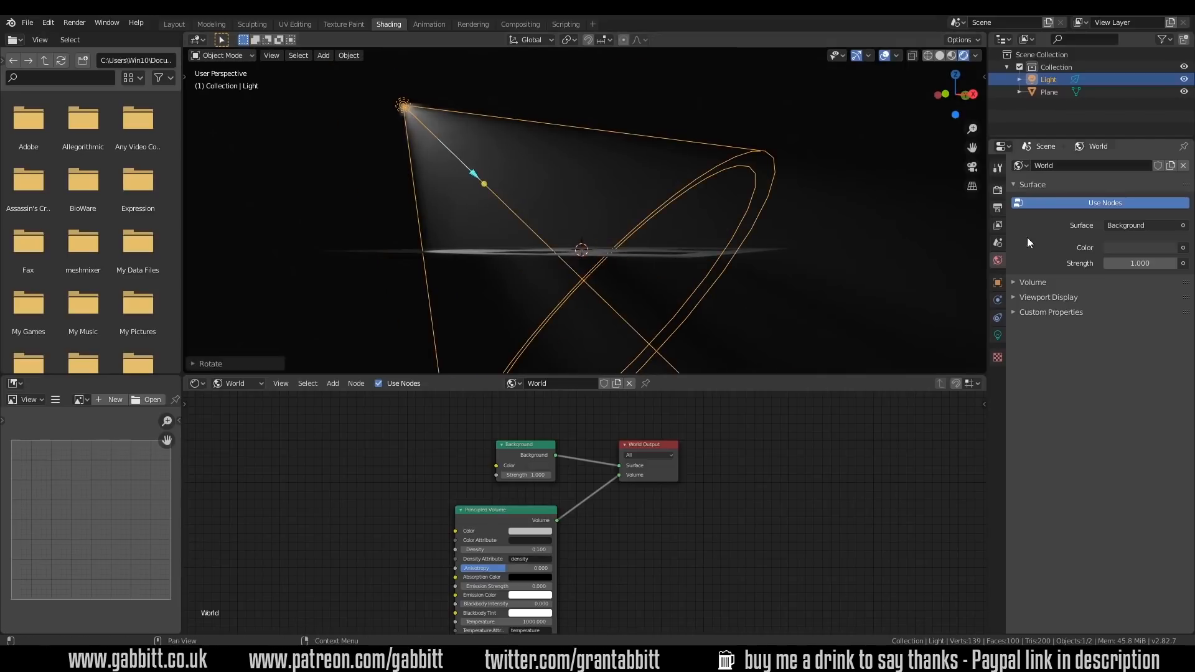
{"action": "left_click", "coordinate": [998, 335]}
{"action": "left_click_drag", "start_coordinate": [731, 311], "coordinate": [666, 176]}
{"action": "left_click_drag", "start_coordinate": [1136, 280], "coordinate": [1151, 279]}
{"action": "left_click_drag", "start_coordinate": [1135, 332], "coordinate": [1098, 331]}
{"action": "left_click_drag", "start_coordinate": [750, 163], "coordinate": [757, 181]}
{"action": "left_click", "coordinate": [1143, 249]}
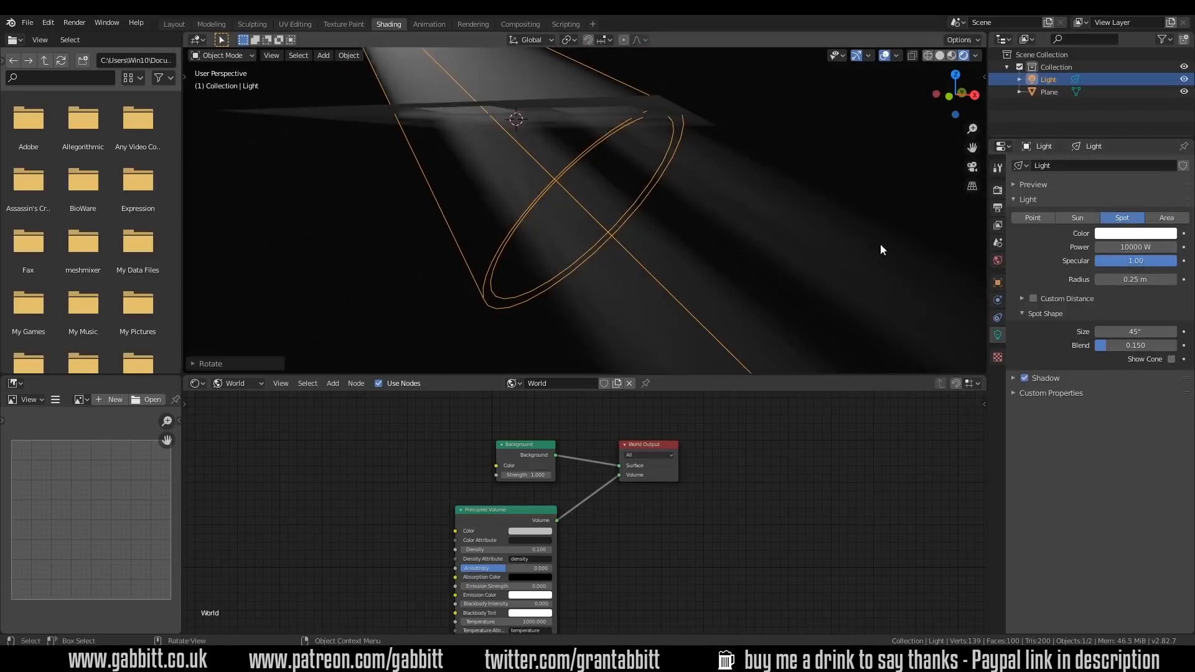
{"action": "left_click_drag", "start_coordinate": [880, 244], "coordinate": [812, 234]}
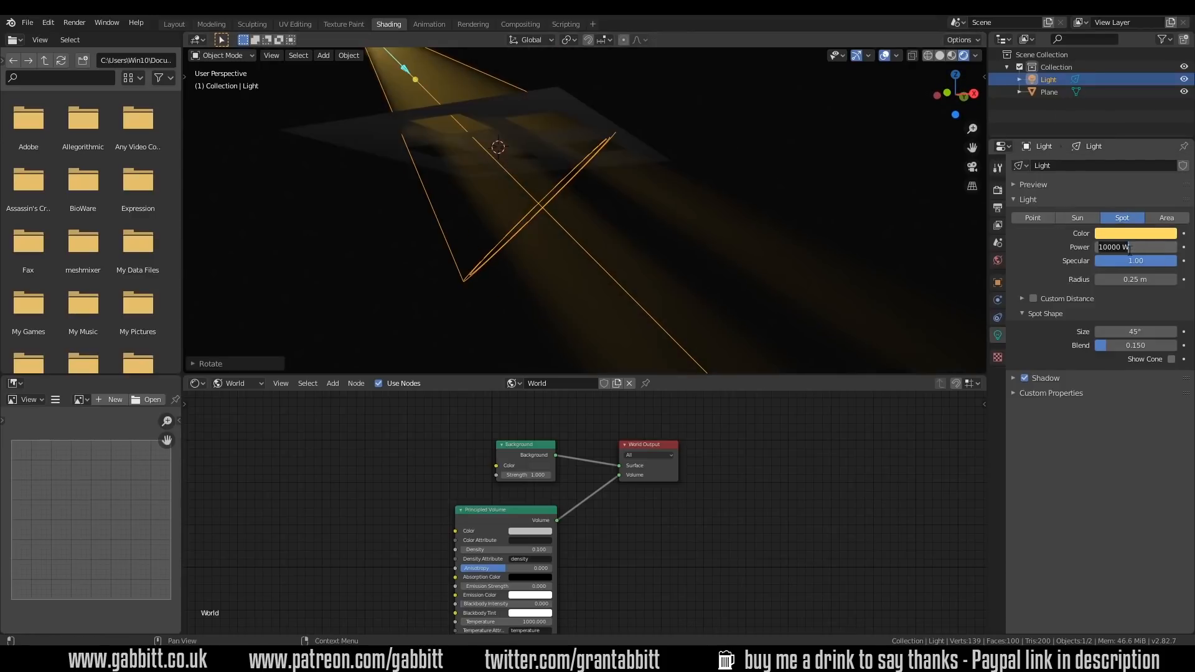
{"action": "left_click_drag", "start_coordinate": [812, 240], "coordinate": [764, 286]}
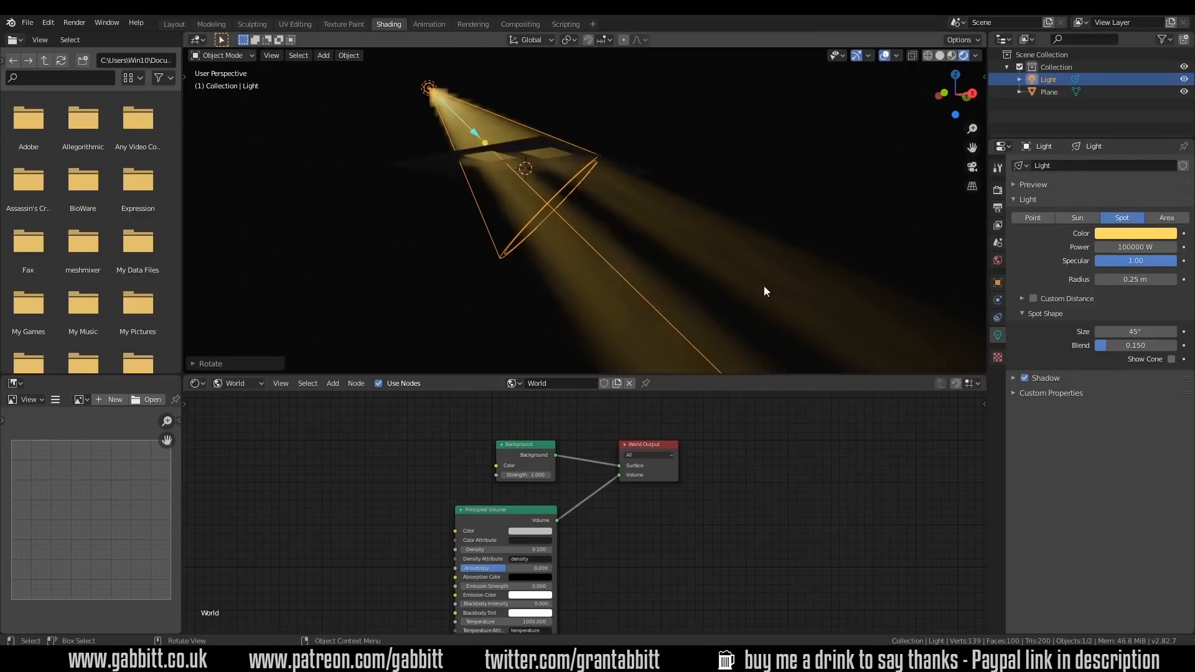
Adjust the colour of the Principled Volume node
{"action": "left_click", "coordinate": [529, 531]}
{"action": "left_click_drag", "start_coordinate": [582, 439], "coordinate": [549, 443]}
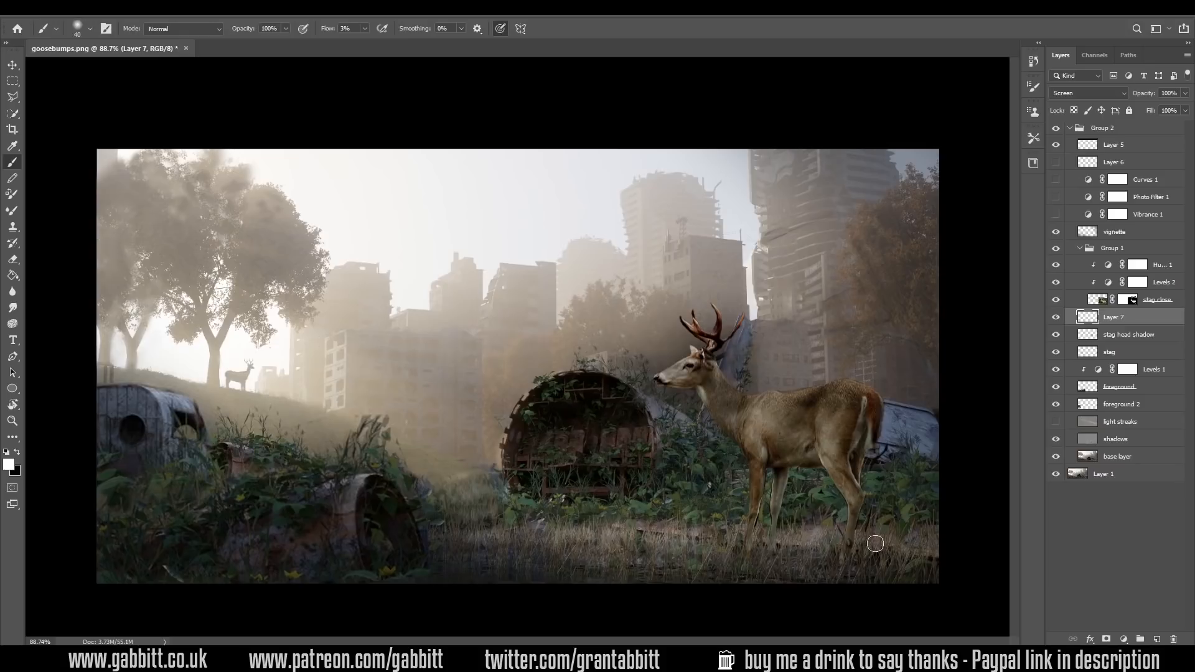
In Photoshop, check the effect of the shadows layer and make the light streaks layer and Layer 6 visible
{"action": "left_click", "coordinate": [1056, 441]}
{"action": "left_click", "coordinate": [1056, 441]}
{"action": "left_click", "coordinate": [1056, 423]}
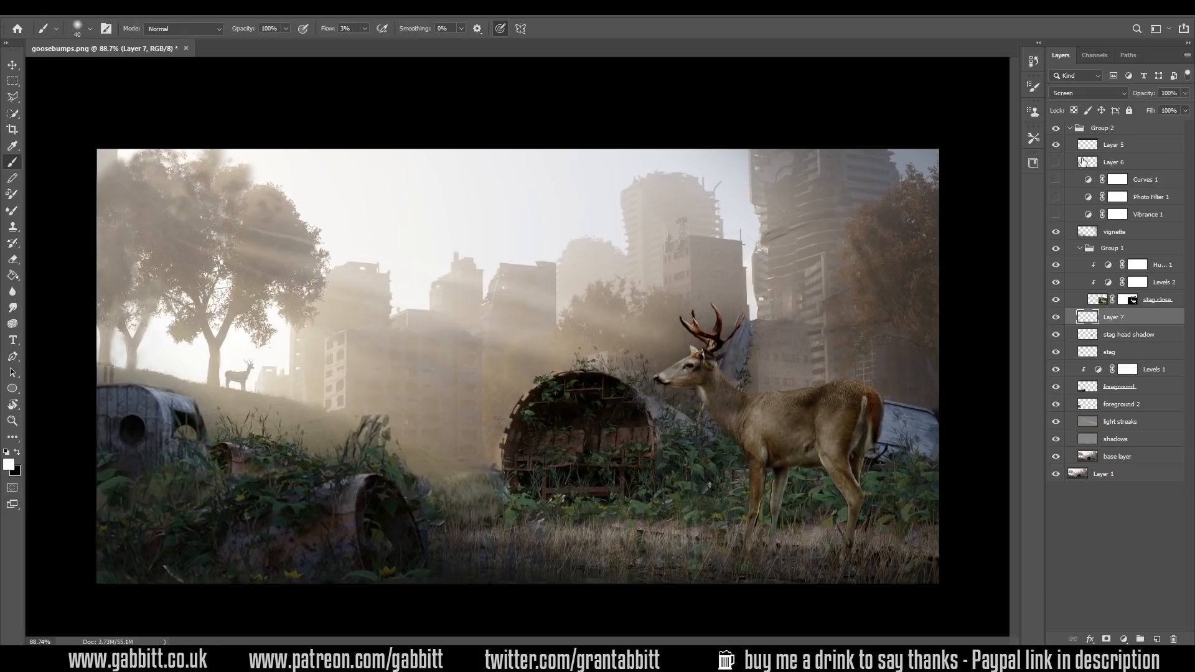
{"action": "left_click", "coordinate": [1056, 163]}
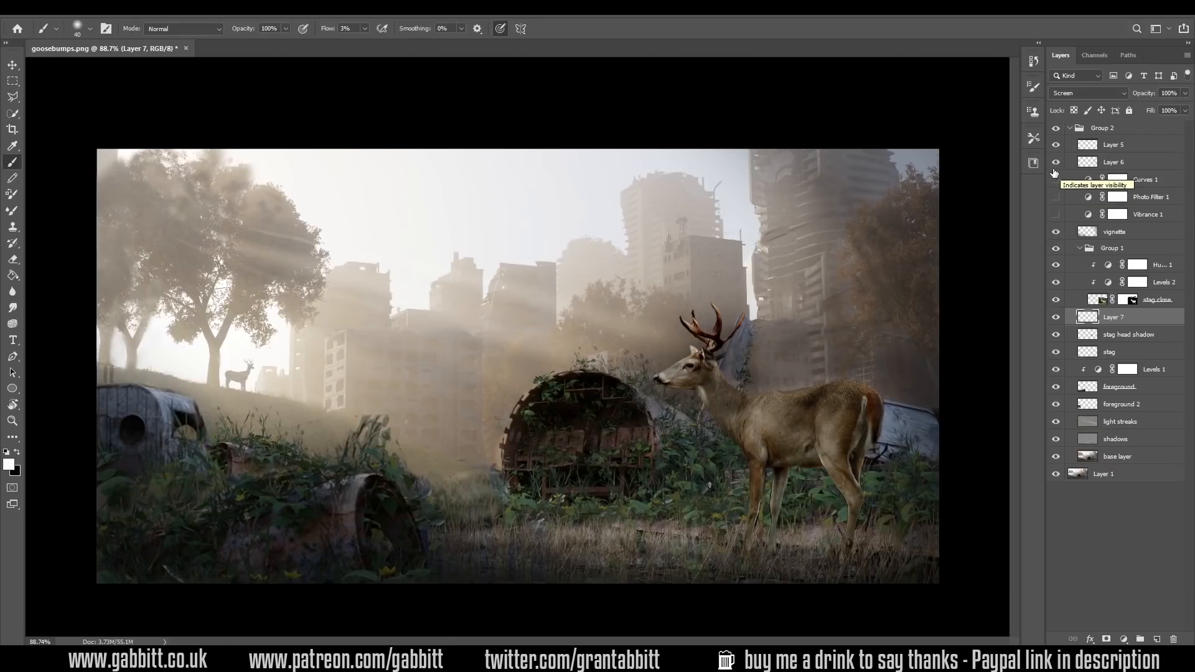
{"action": "left_click", "coordinate": [1056, 128]}
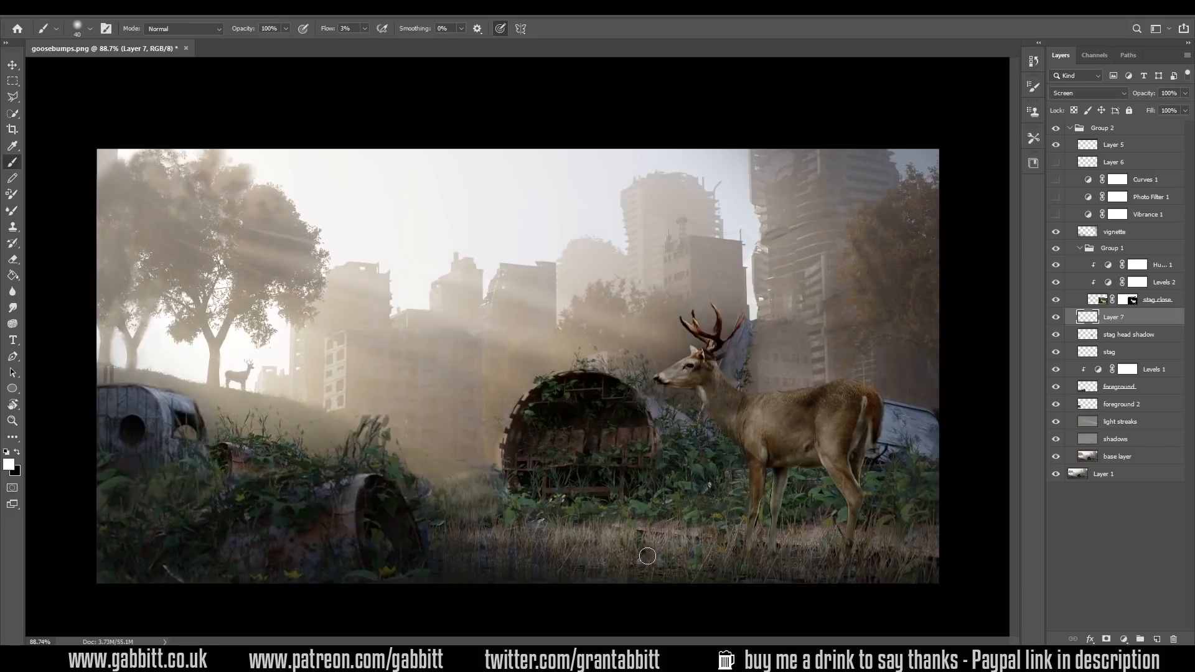
{"action": "left_click", "coordinate": [1056, 163]}
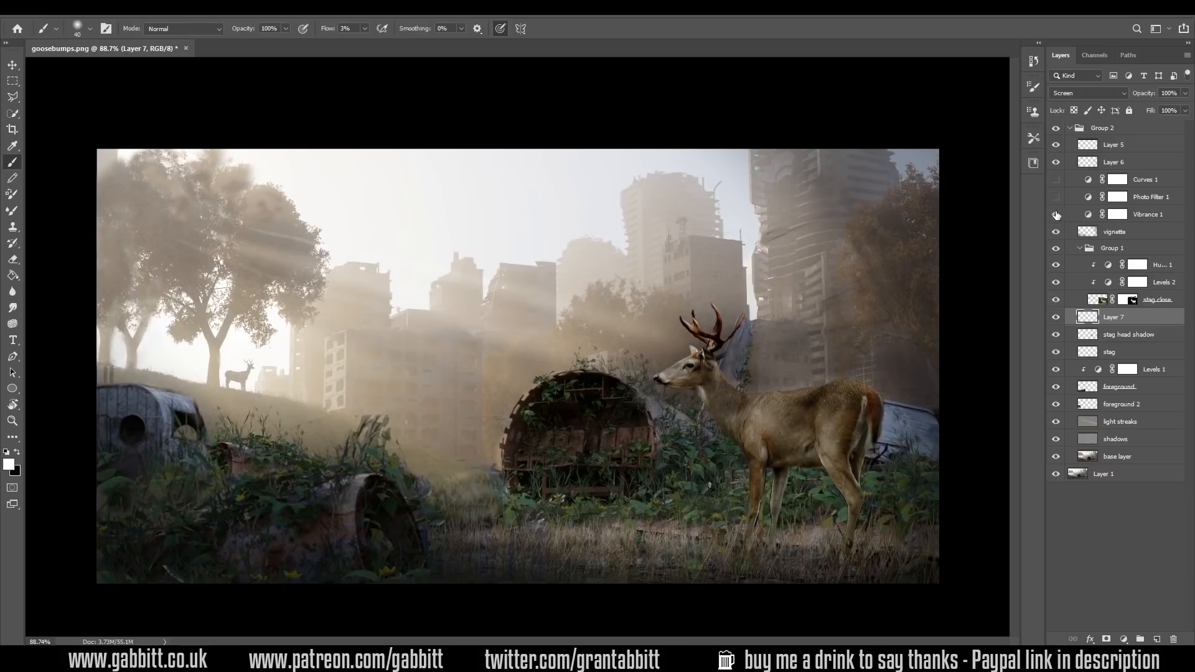
Turn on the Vibrance 1, Photo Filter 1 and Curves 1 adjustment layers, toggling them to compare their effect
{"action": "left_click_drag", "start_coordinate": [1057, 218], "coordinate": [1057, 186]}
{"action": "left_click", "coordinate": [1056, 182]}
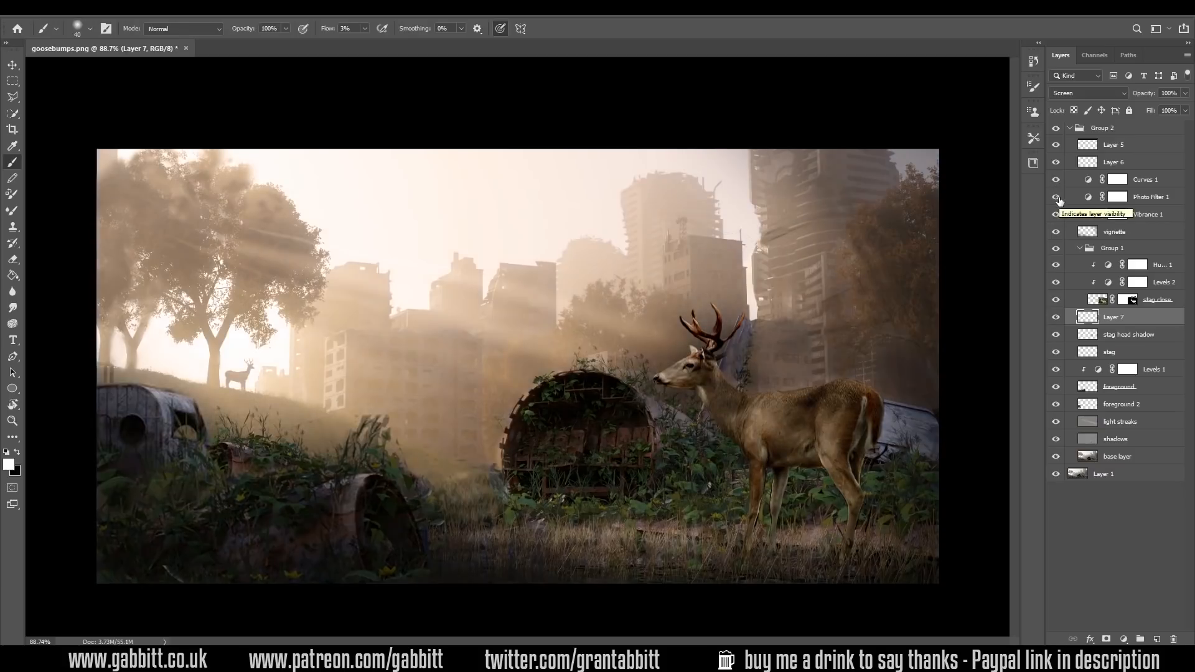
{"action": "left_click", "coordinate": [1058, 199]}
{"action": "left_click", "coordinate": [1056, 180]}
{"action": "left_click", "coordinate": [1056, 180]}
{"action": "left_click", "coordinate": [1056, 180]}
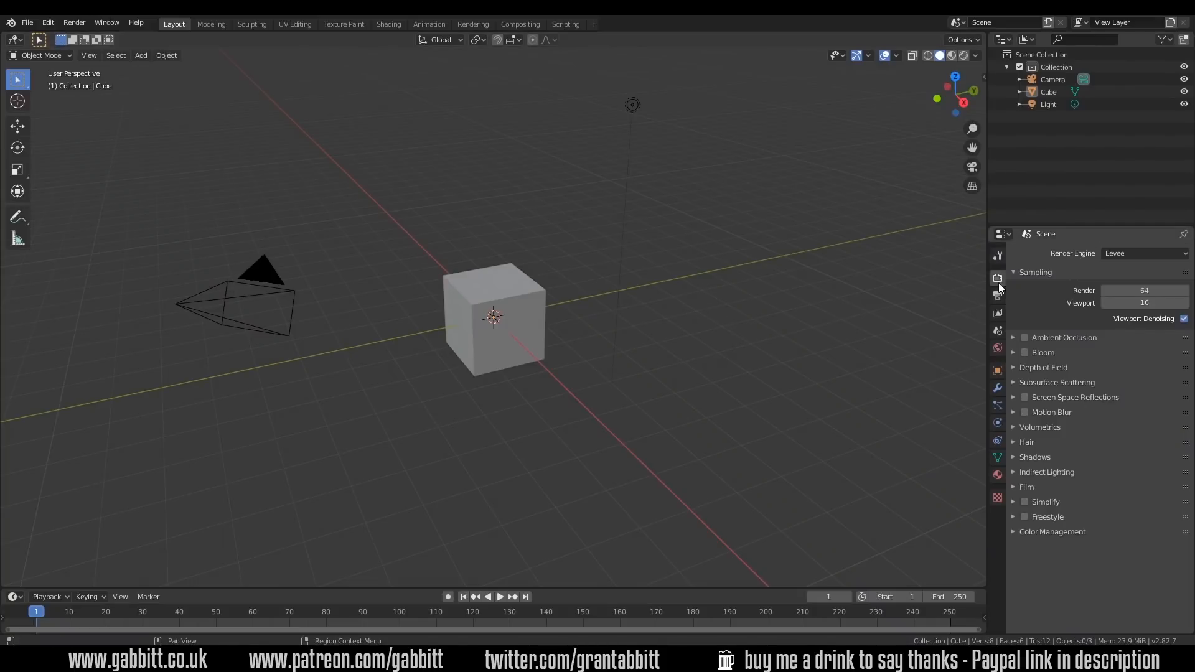
In Blender, expand the render Color Management settings and set the Look to Medium High Contrast
{"action": "left_click", "coordinate": [1013, 531]}
{"action": "scroll", "coordinate": [1109, 554], "scroll_direction": "down", "scroll_amount": 1}
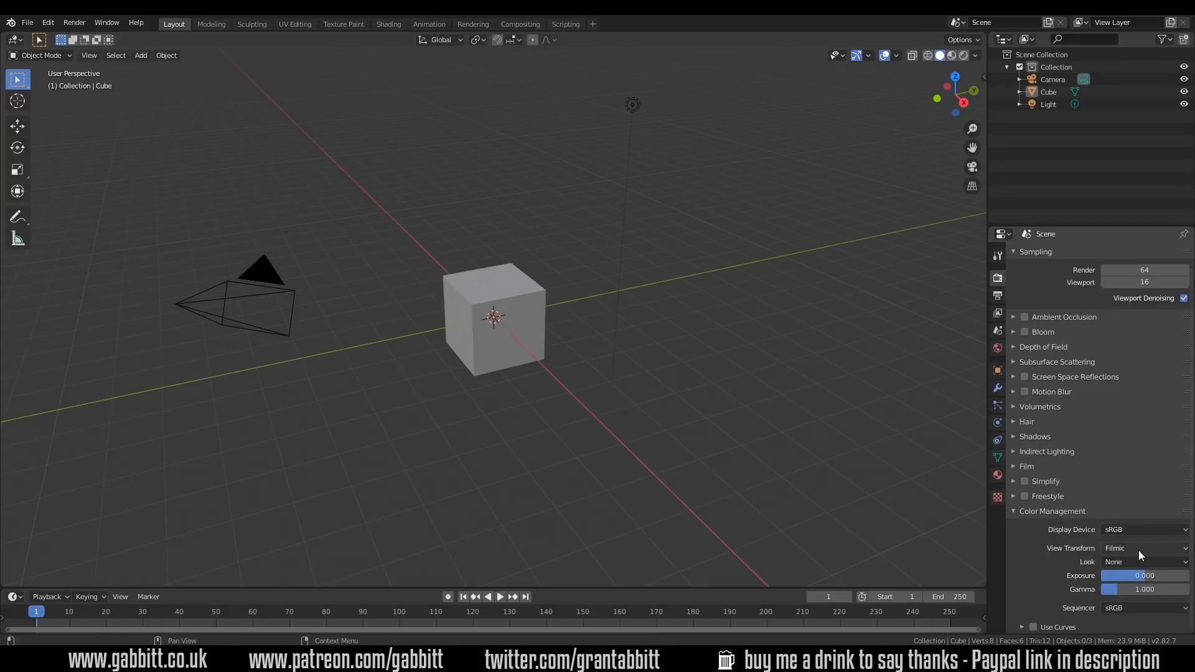
{"action": "left_click", "coordinate": [1142, 561]}
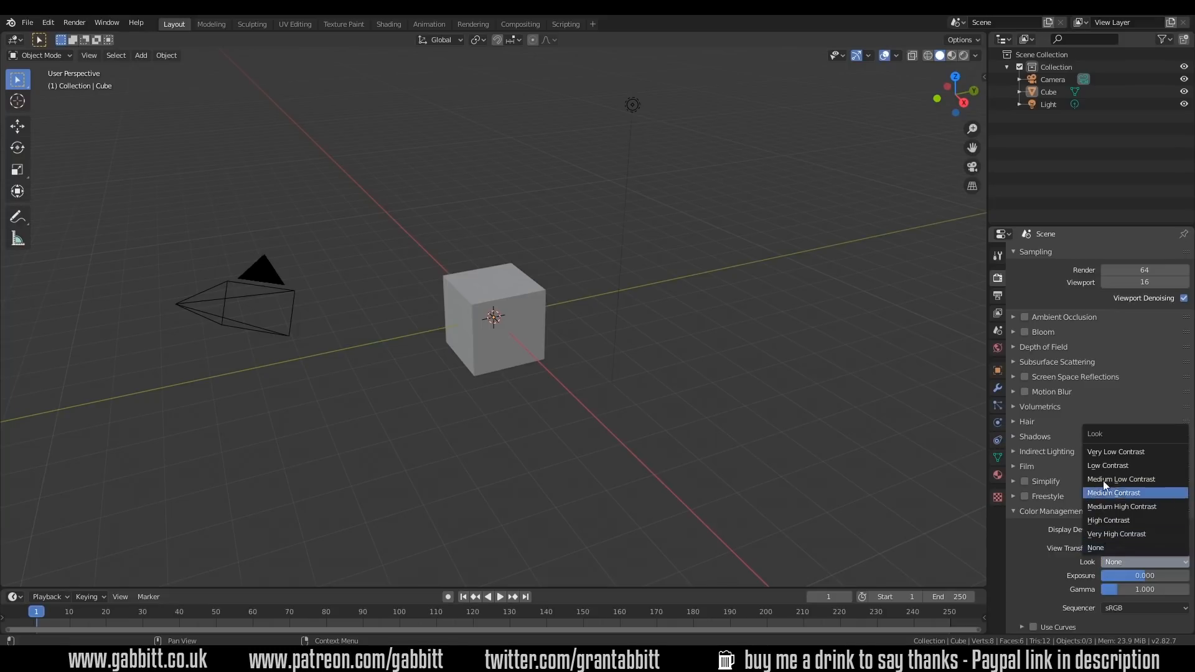
{"action": "left_click", "coordinate": [1104, 510]}
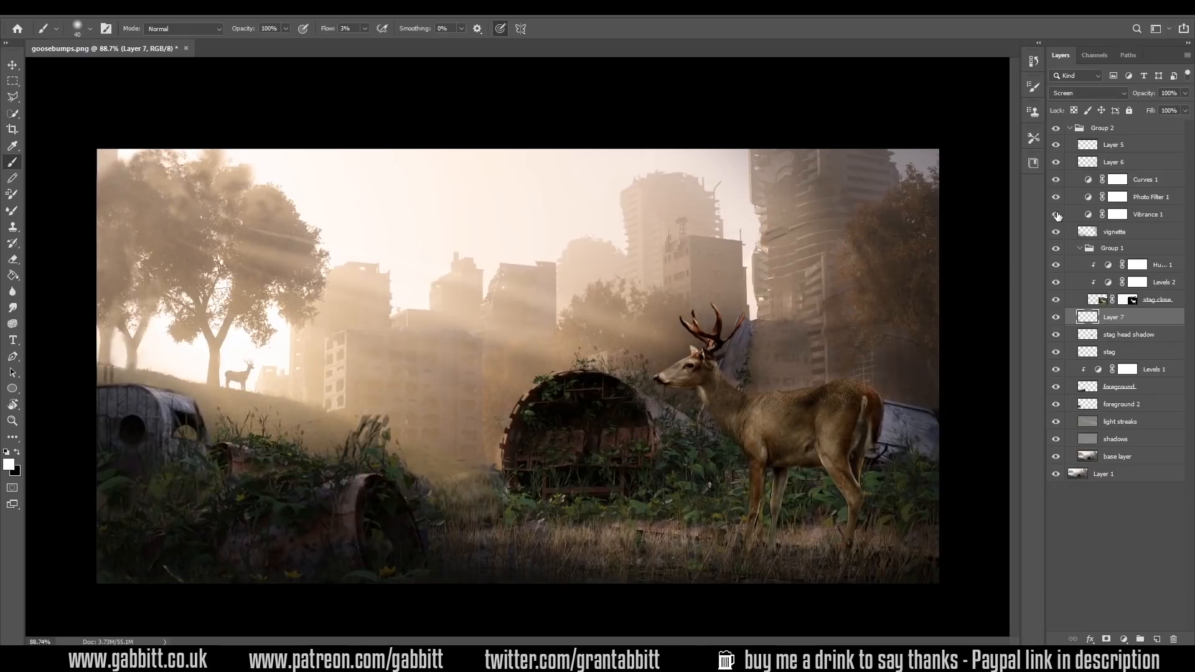
In Photoshop, compare the finished image with the original by toggling the Vibrance 1 layer and Group 2
{"action": "left_click", "coordinate": [1057, 215]}
{"action": "left_click", "coordinate": [1057, 128]}
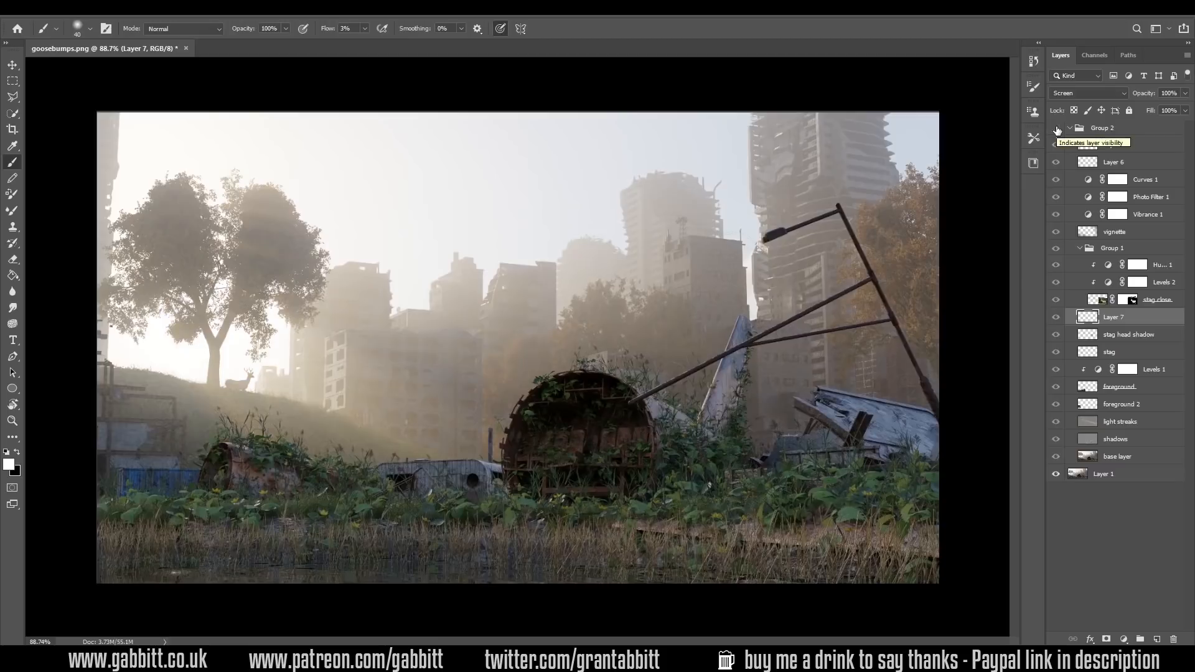
{"action": "left_click", "coordinate": [1057, 129]}
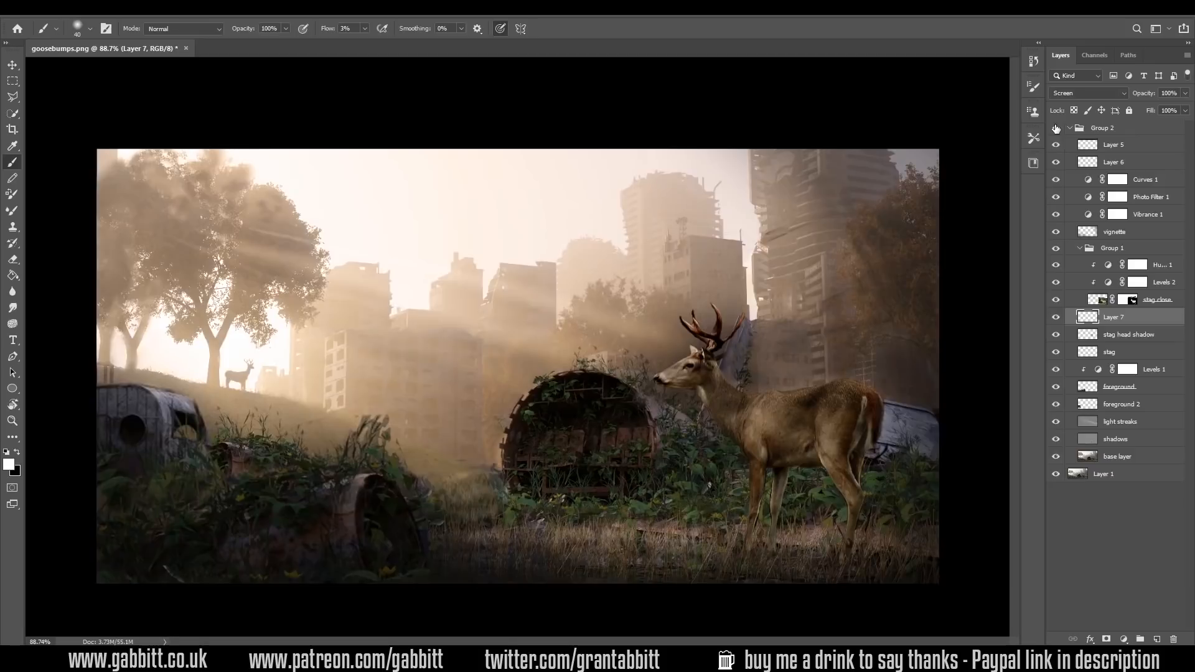